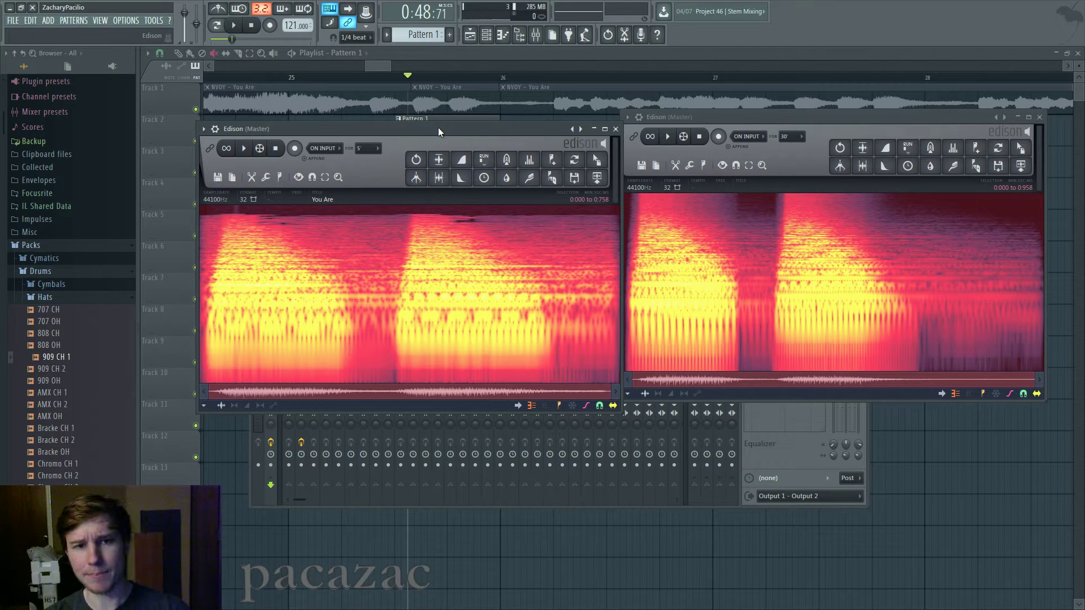
- Play both recorded chord samples in their Edison windows to compare them, then stop playback
click(245, 149)
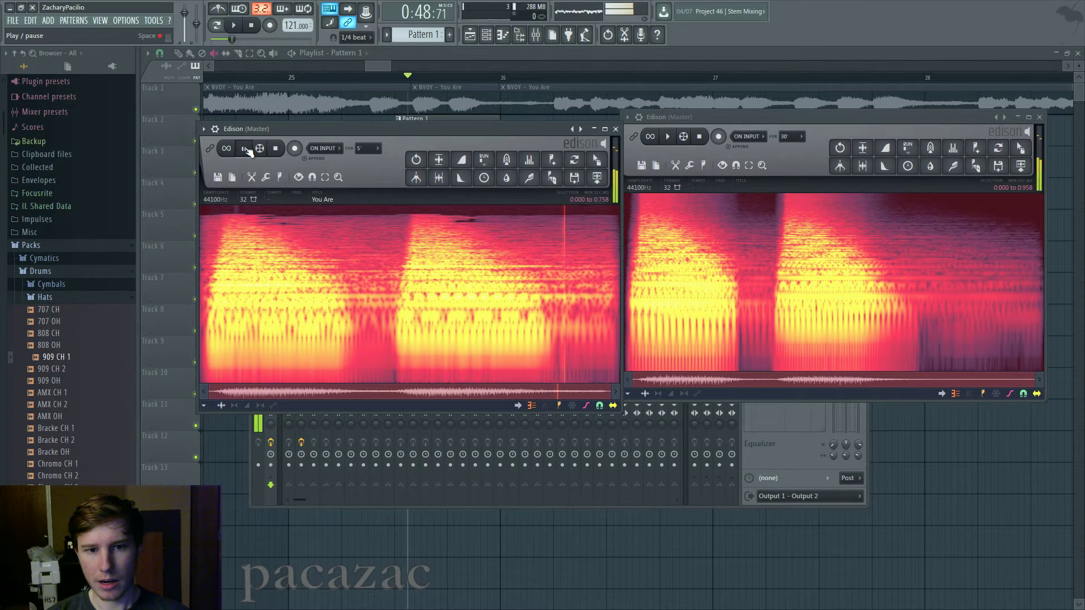
click(669, 136)
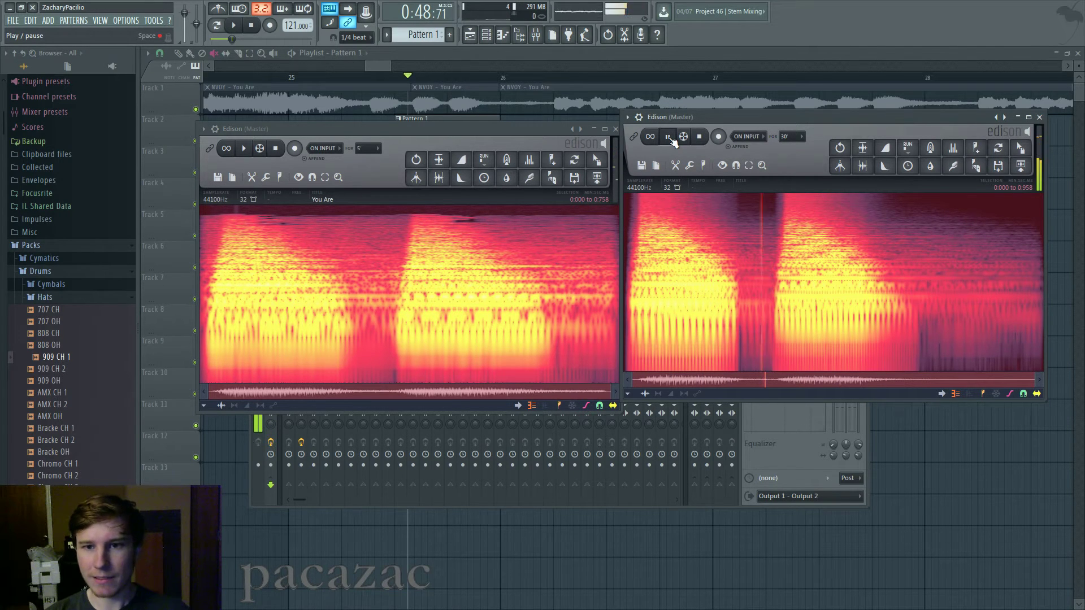
click(669, 138)
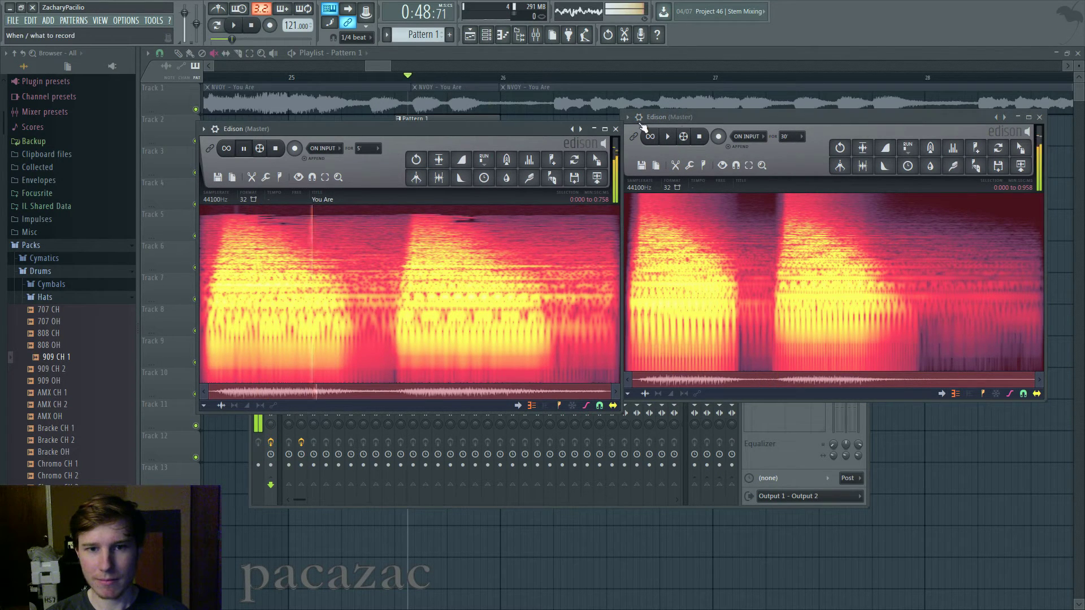
click(669, 139)
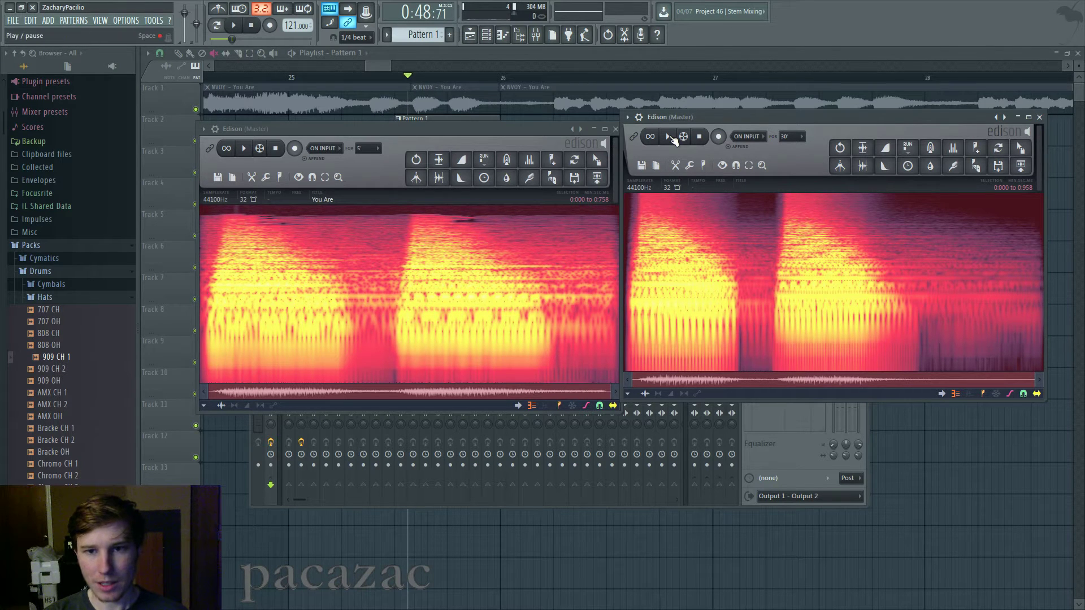
- Reshape the Sytrus FILT 1 cutoff envelope: shift its points left and lower the last point
click(485, 34)
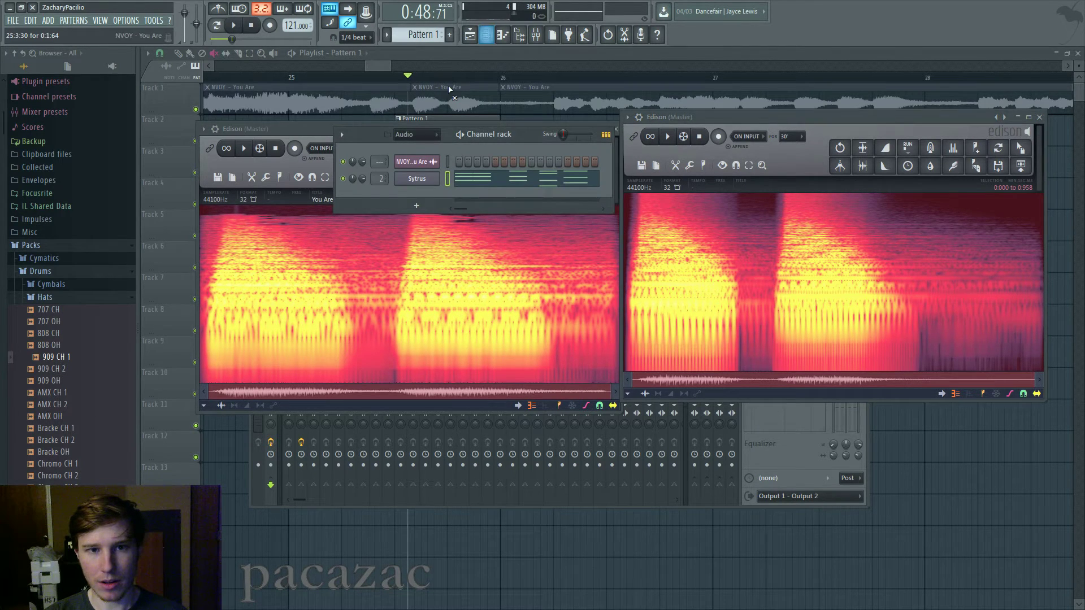
click(428, 179)
click(662, 164)
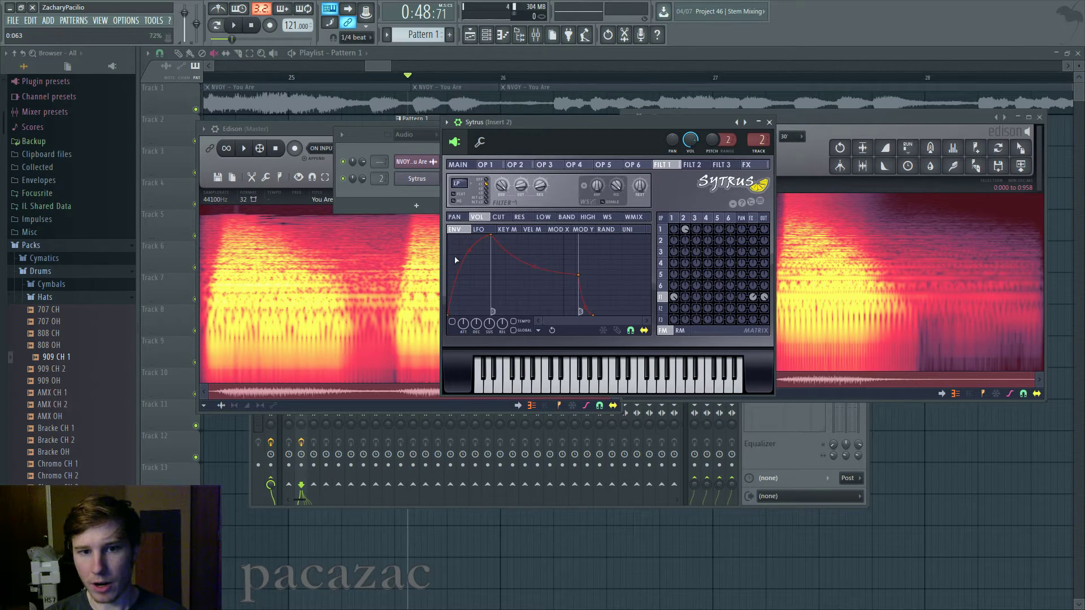
click(499, 217)
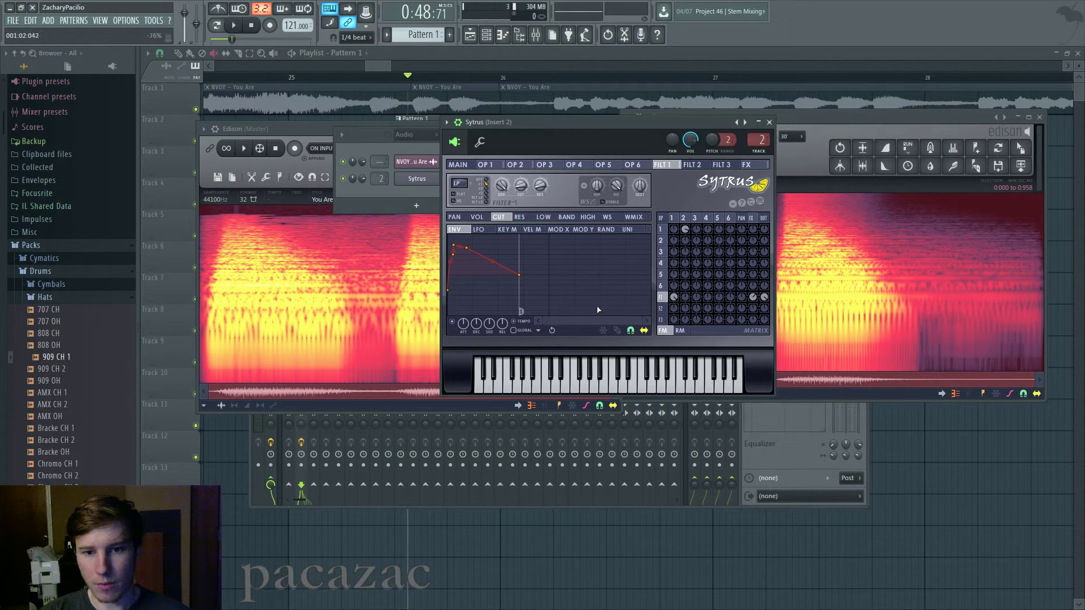
drag(642, 320, 542, 320)
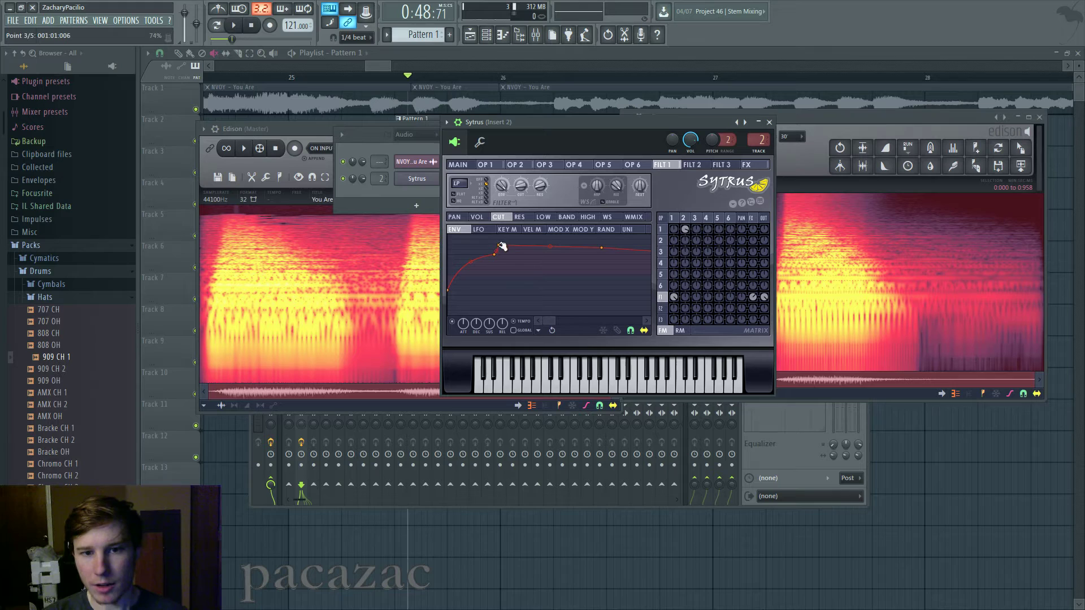
drag(556, 320, 509, 320)
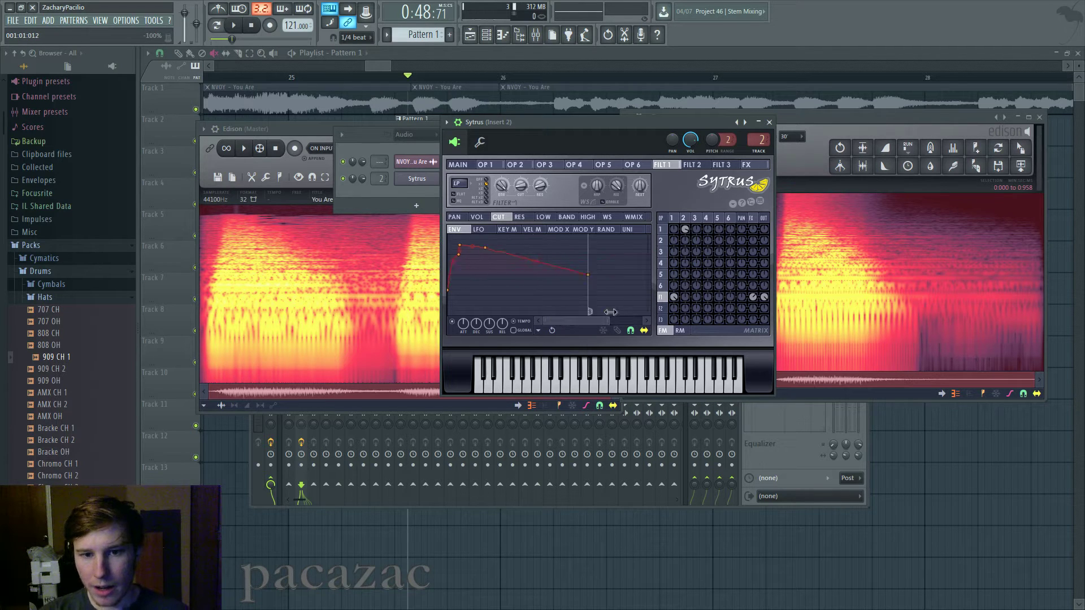
drag(467, 249, 524, 273)
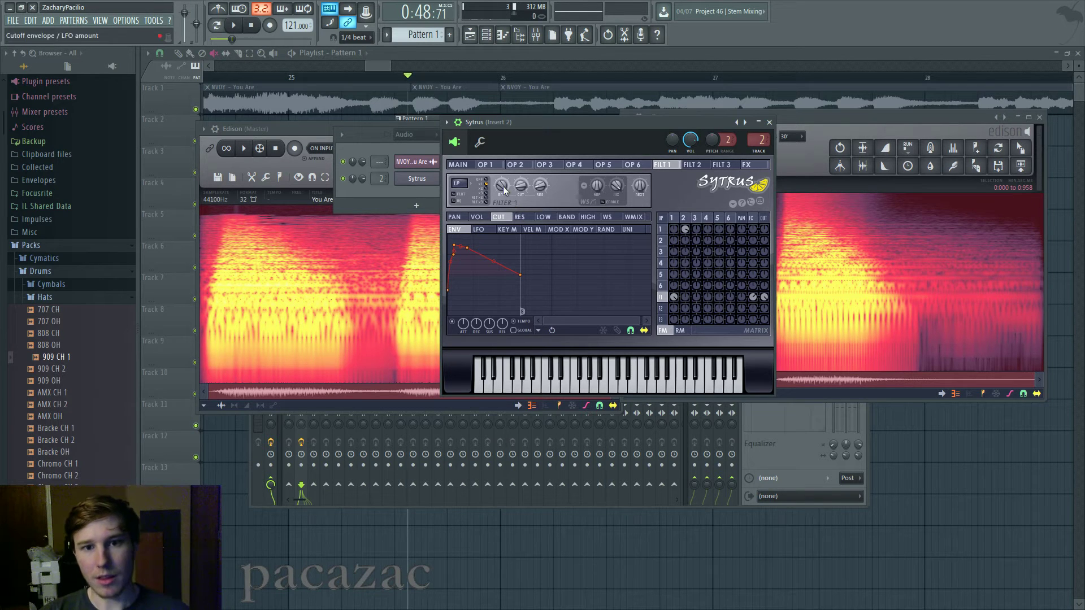
click(493, 165)
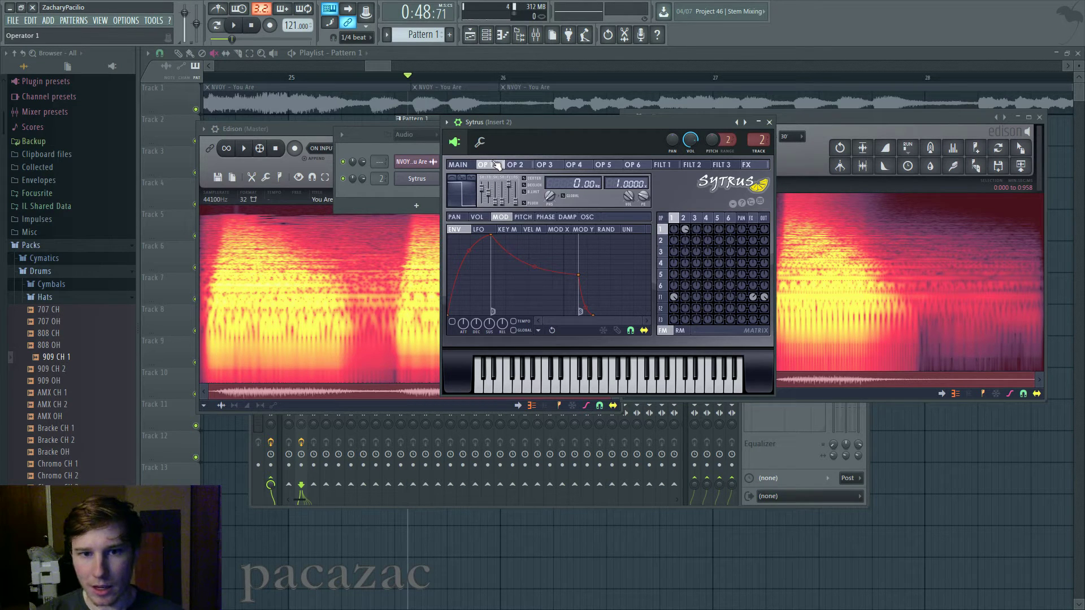
- Flip Sytrus operator 2's FM/RM switch to RM
click(526, 166)
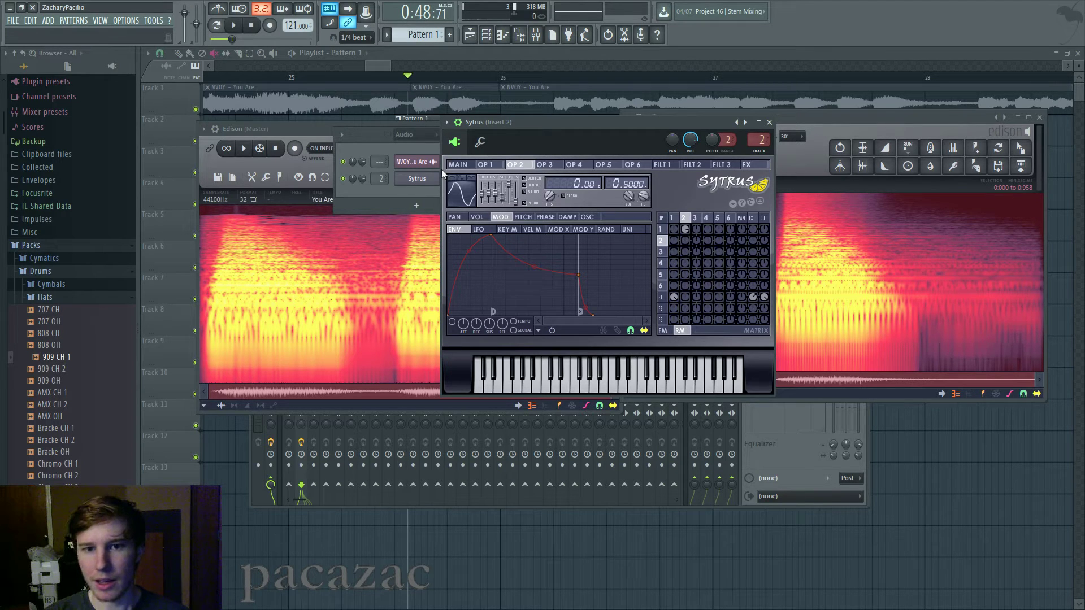
click(678, 332)
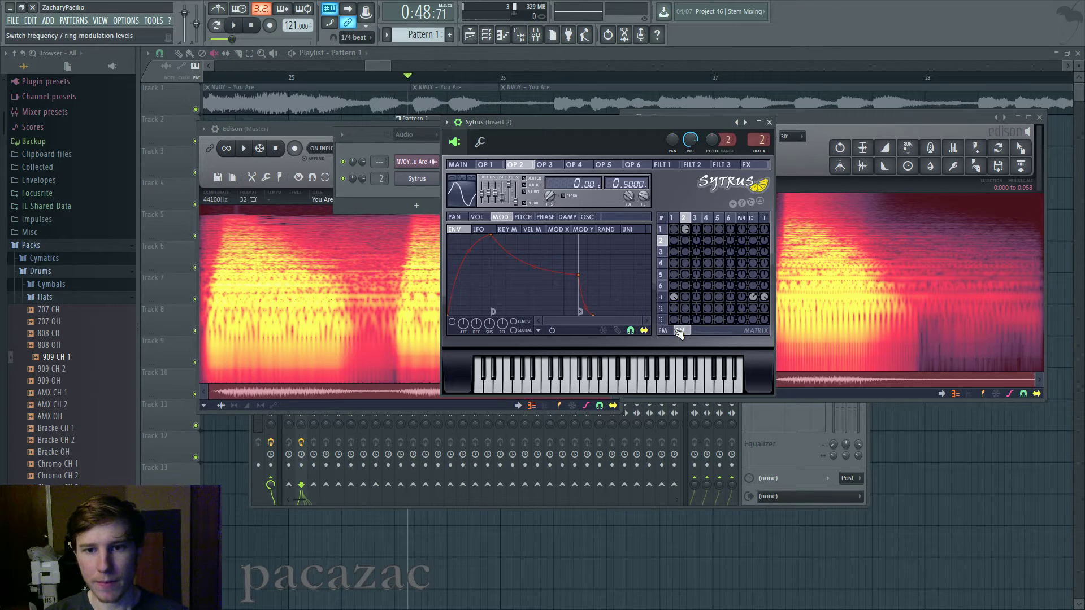
click(488, 165)
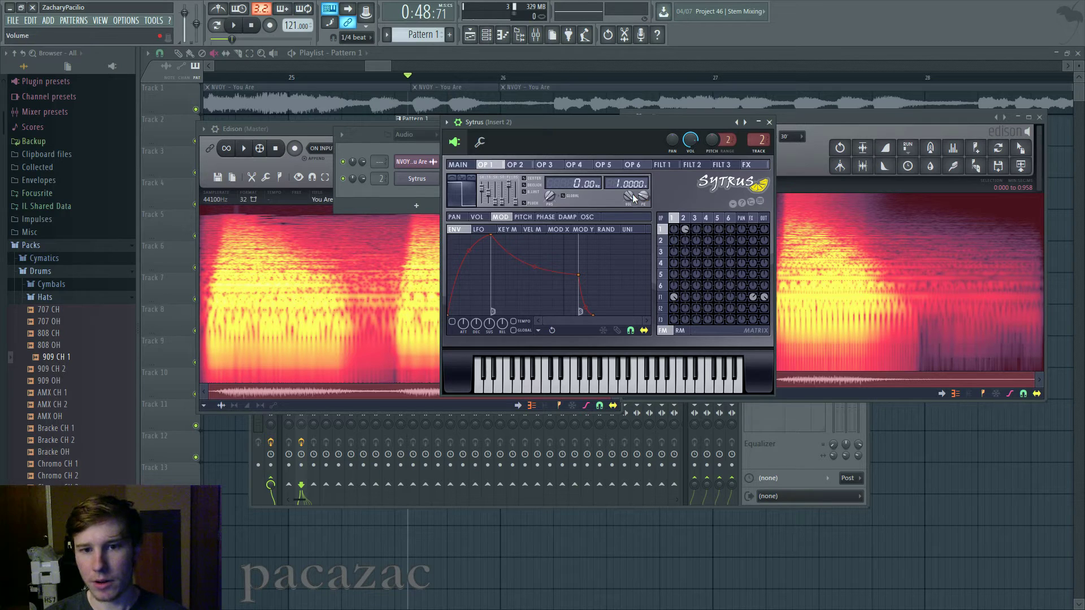
- On the Sytrus MAIN page, set unison pitch to 30% and unison envelope variation to 57%
click(663, 165)
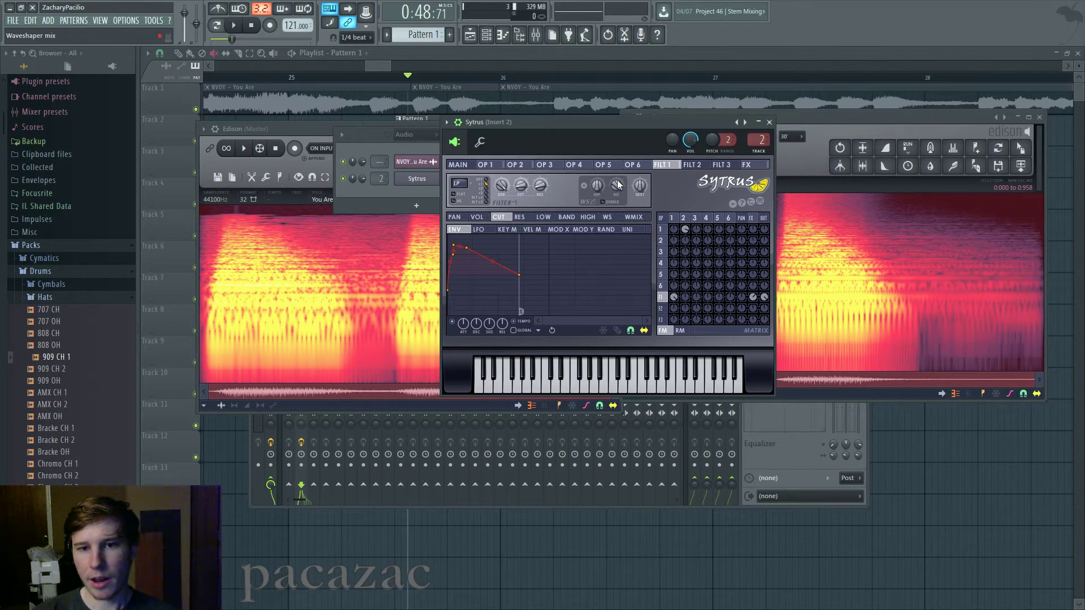
click(743, 165)
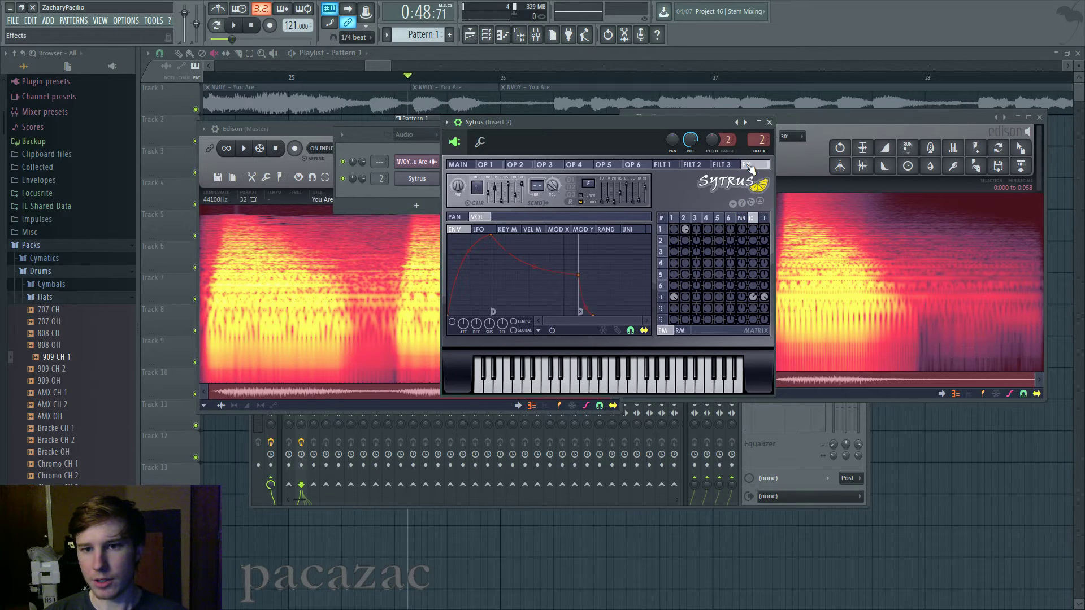
click(458, 164)
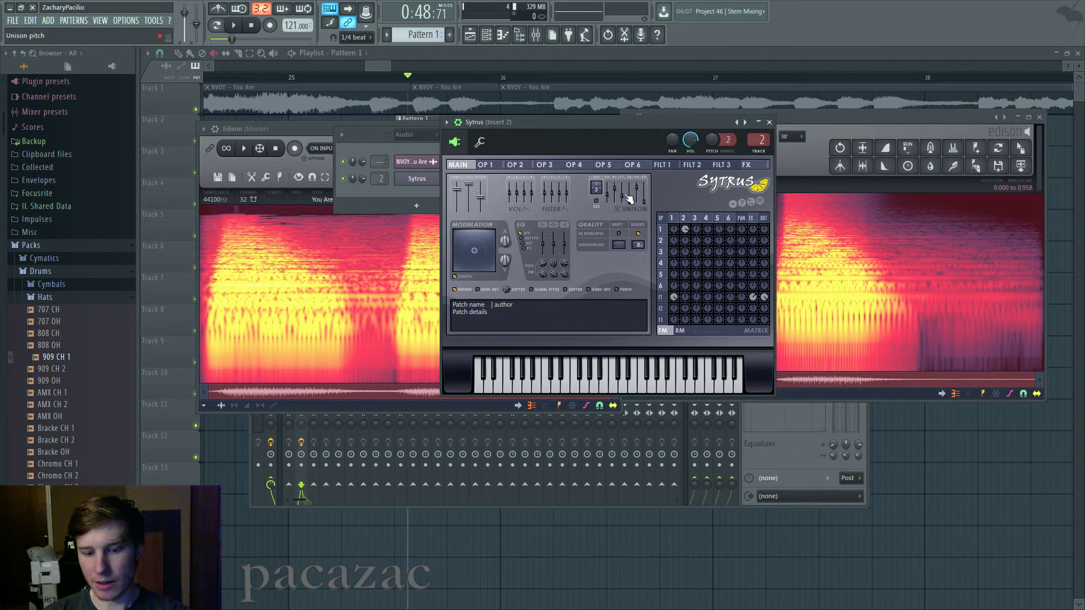
click(628, 194)
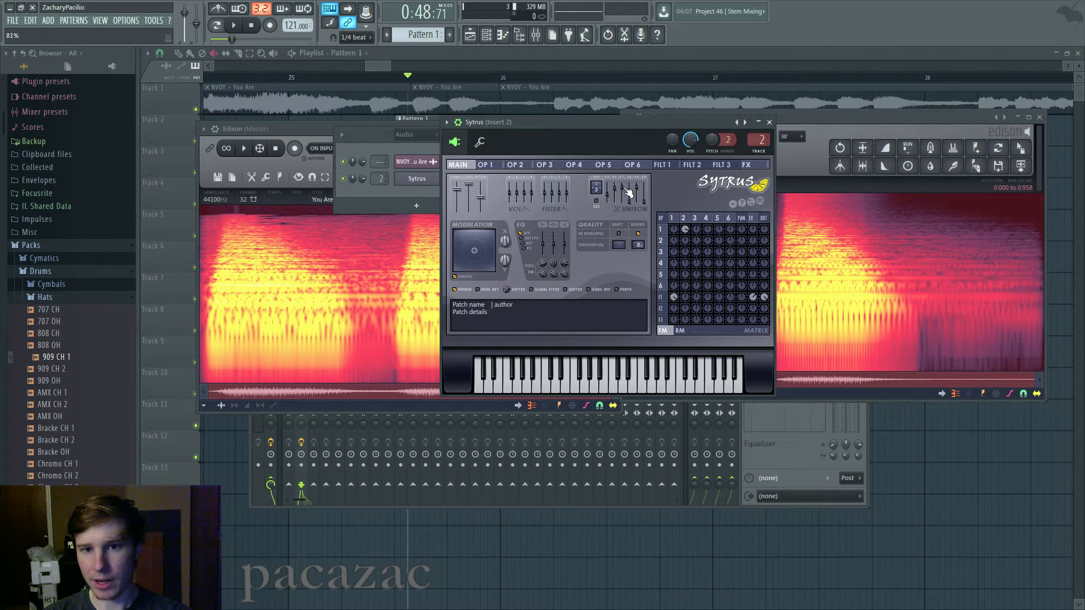
mouse_move(627, 194)
mouse_down()
mouse_move(627, 229)
mouse_move(627, 199)
mouse_up()
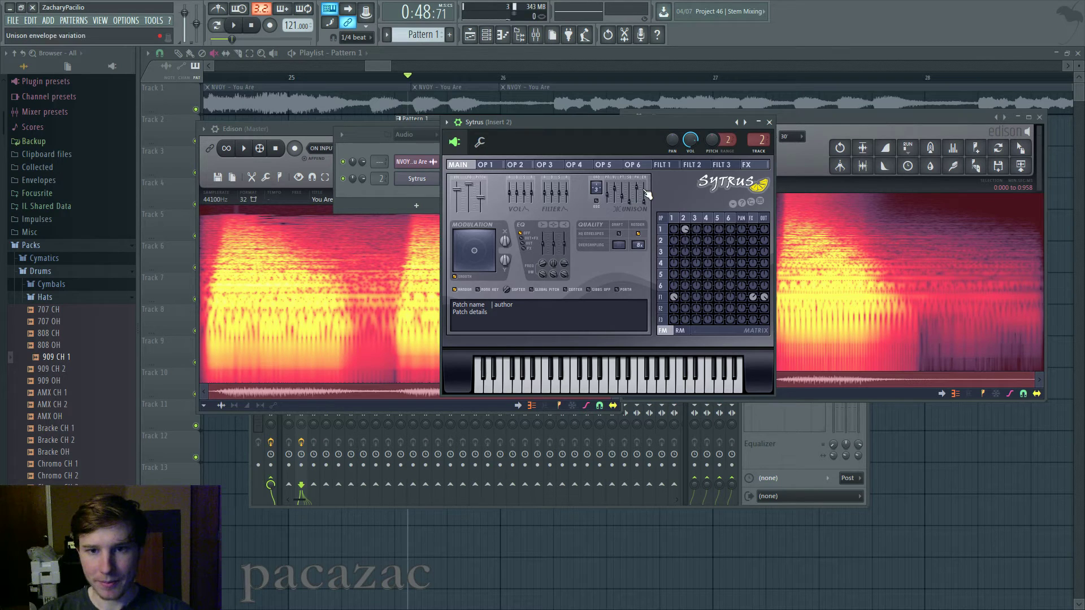
drag(642, 195, 642, 188)
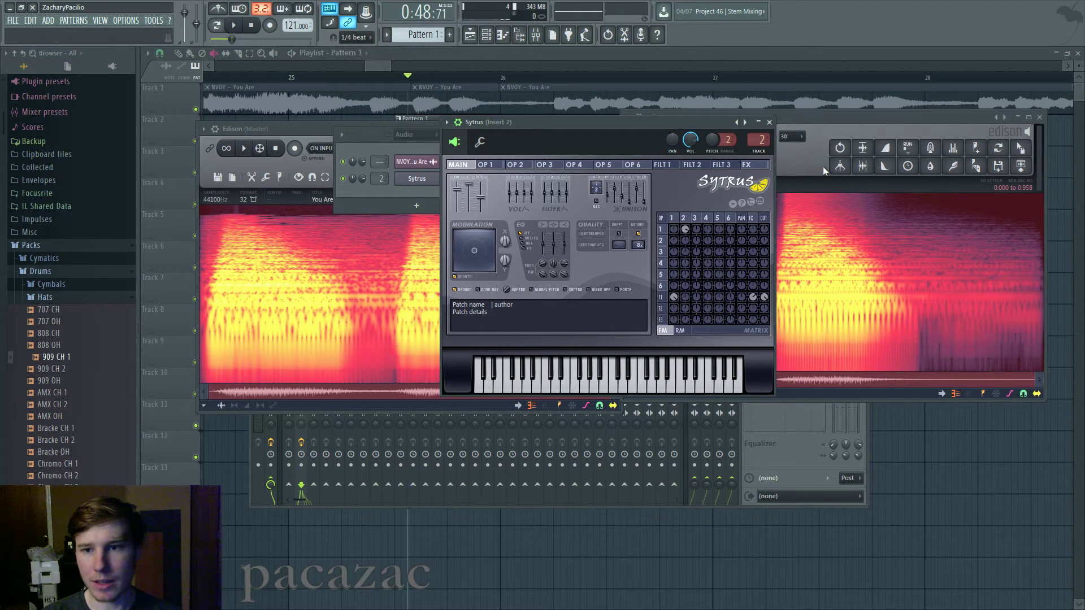
- Open Fruity Parametric EQ 2 on mixer insert 2, then focus the master Edison window
click(260, 495)
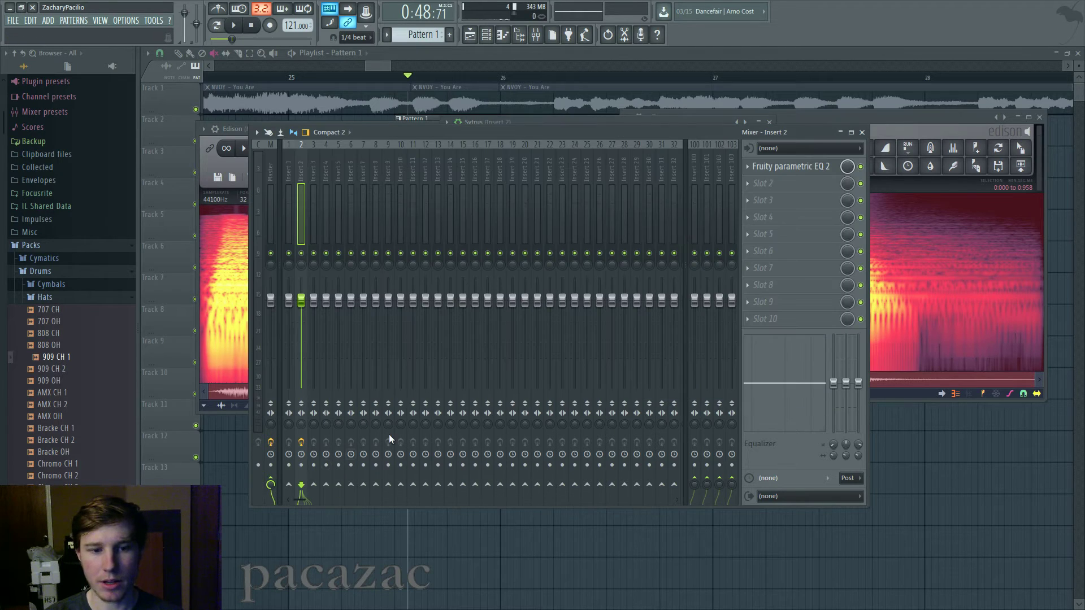
click(788, 167)
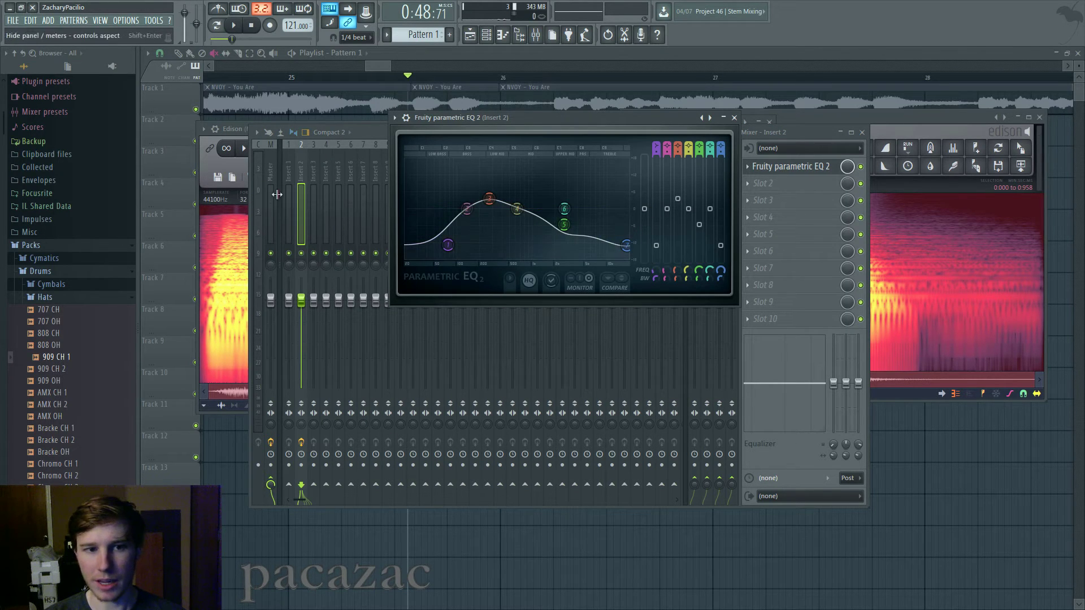
click(239, 128)
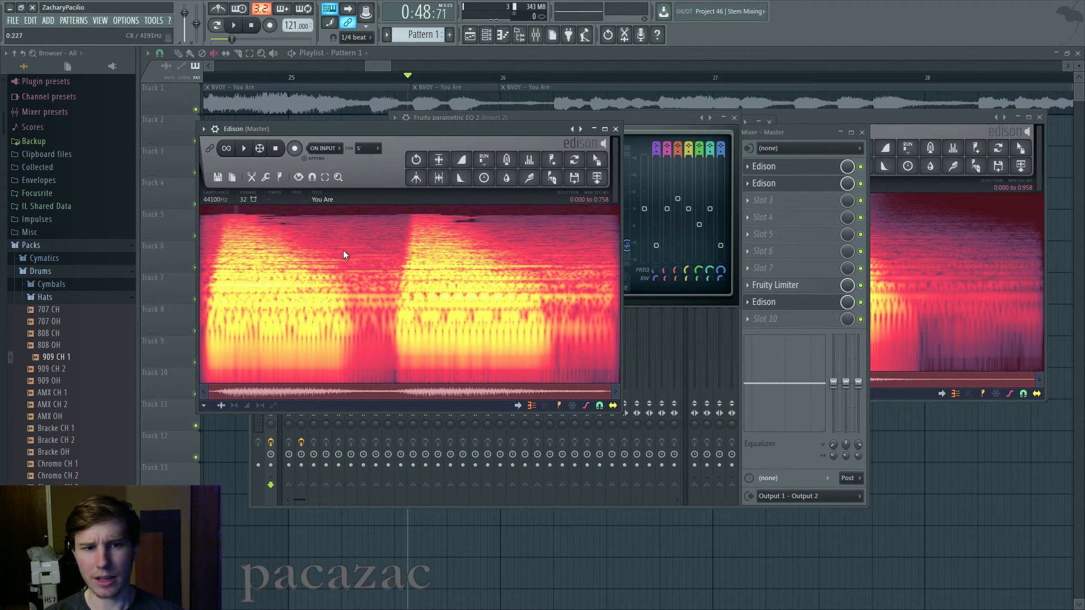
- Replay the original recording in Edison to compare against the second recording, then stop it
click(858, 113)
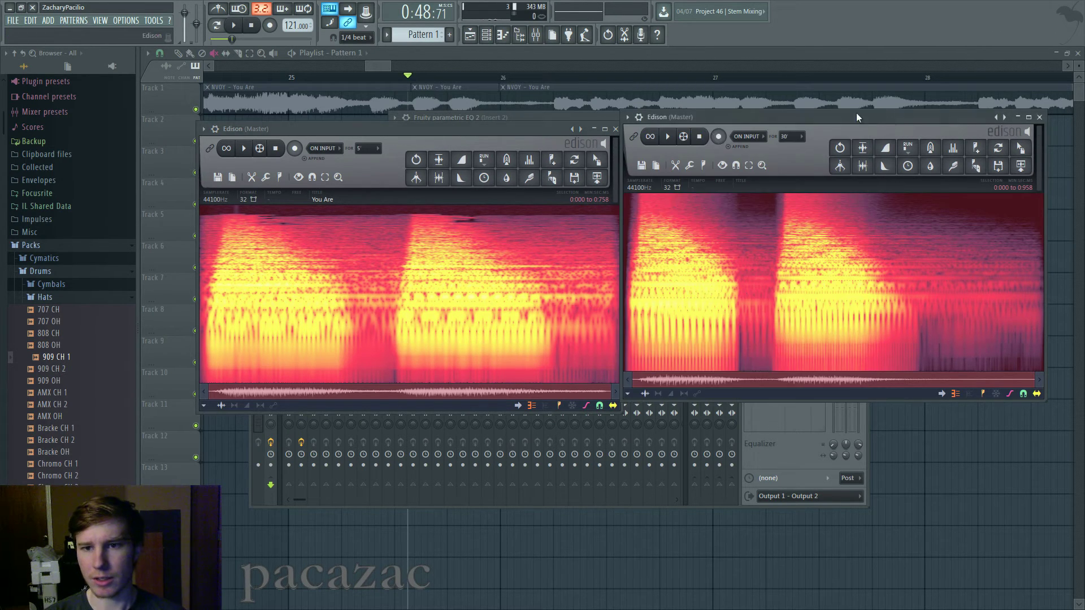
click(668, 137)
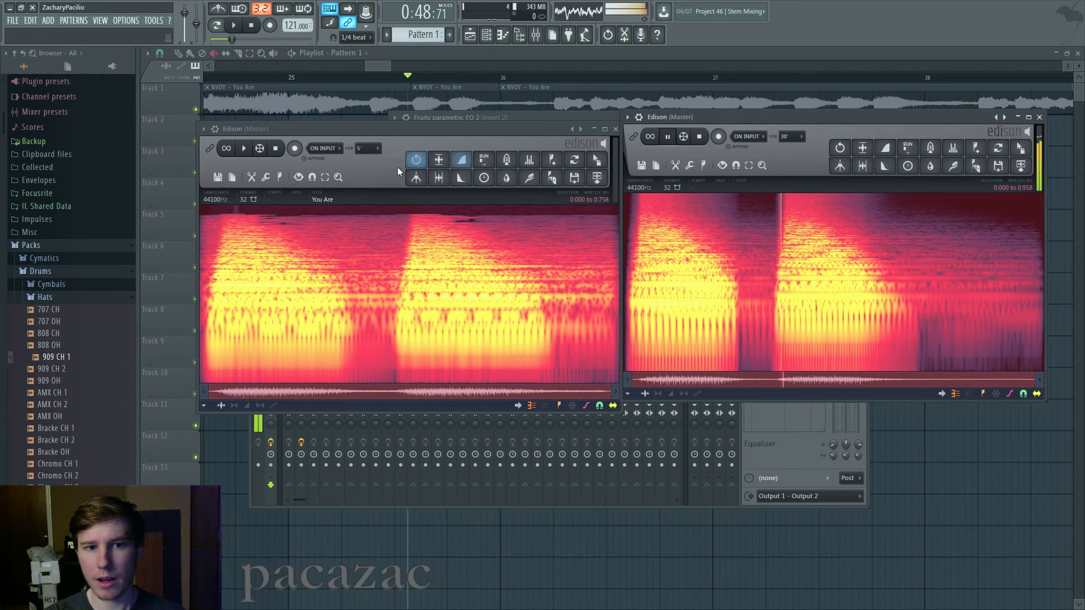
click(244, 148)
click(253, 150)
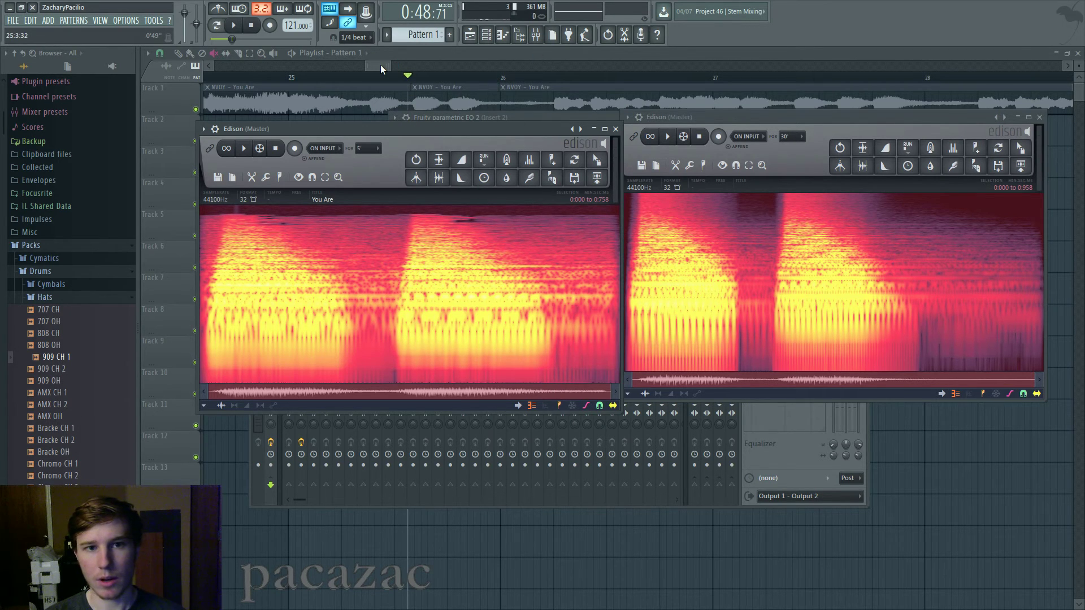
- Close all windows, play and stop the piano-roll chord pattern, then return to the playlist
key(F12)
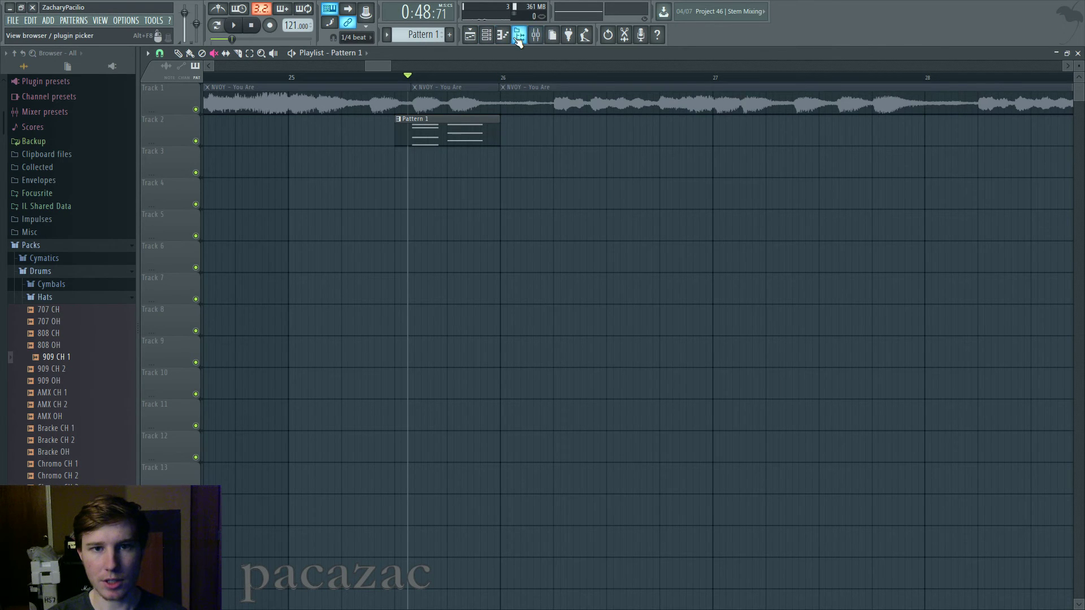
click(509, 38)
drag(422, 66, 402, 65)
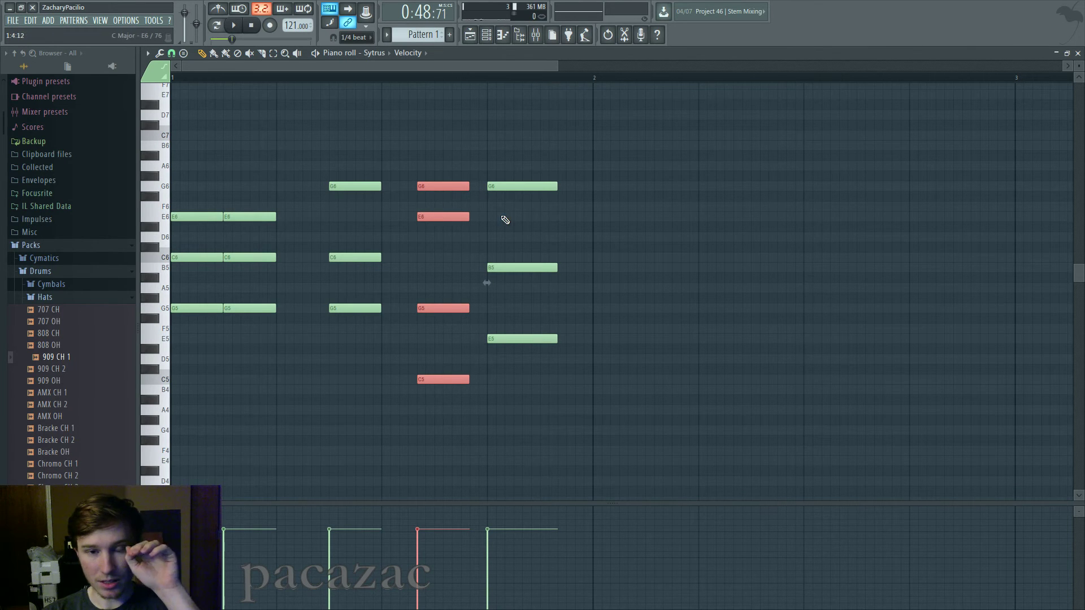
key(space)
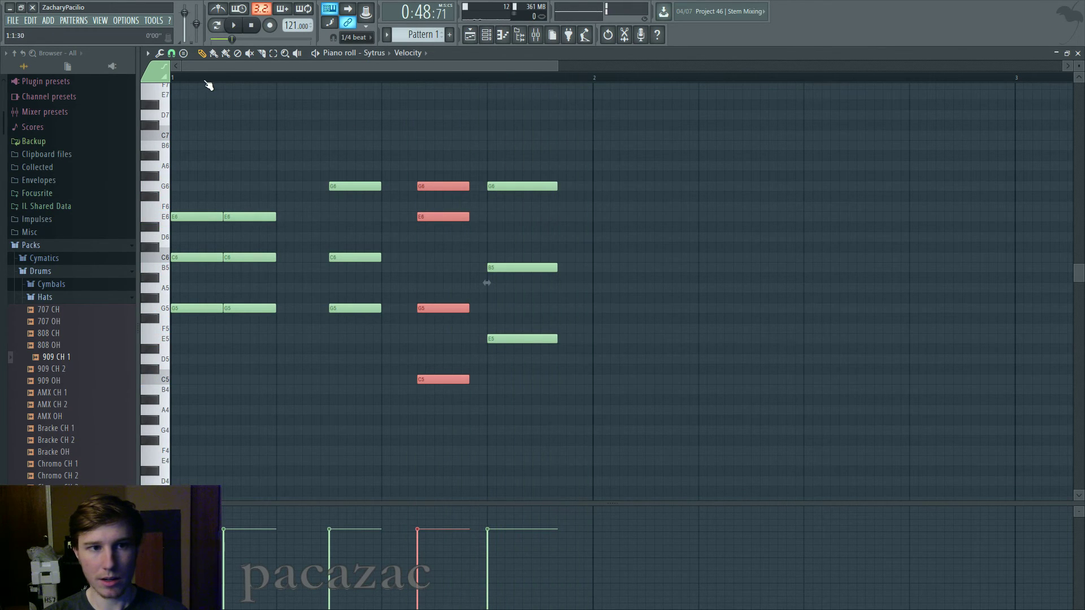
key(space)
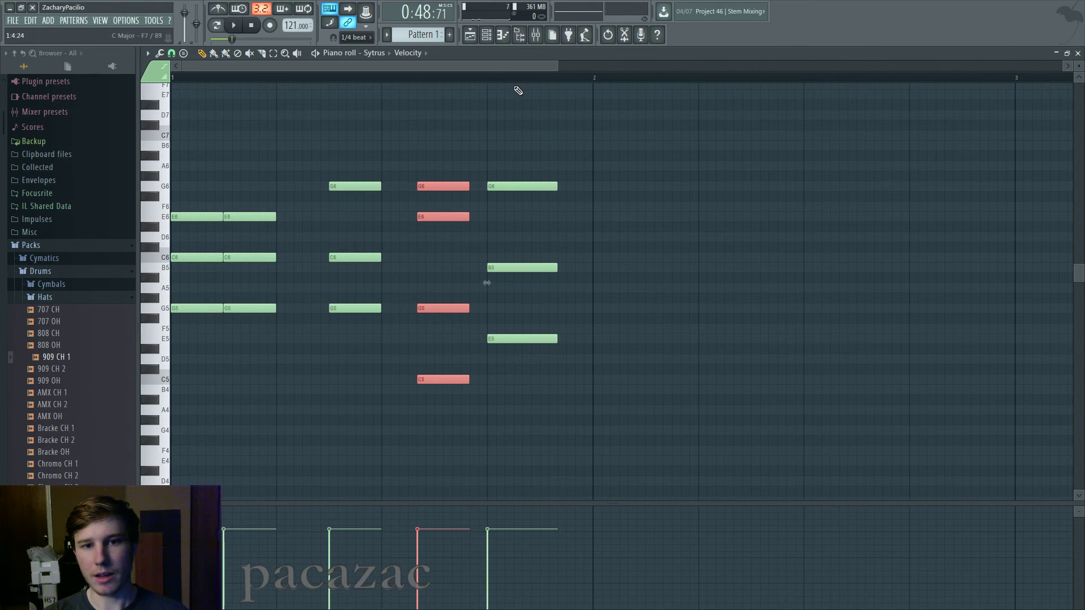
click(478, 38)
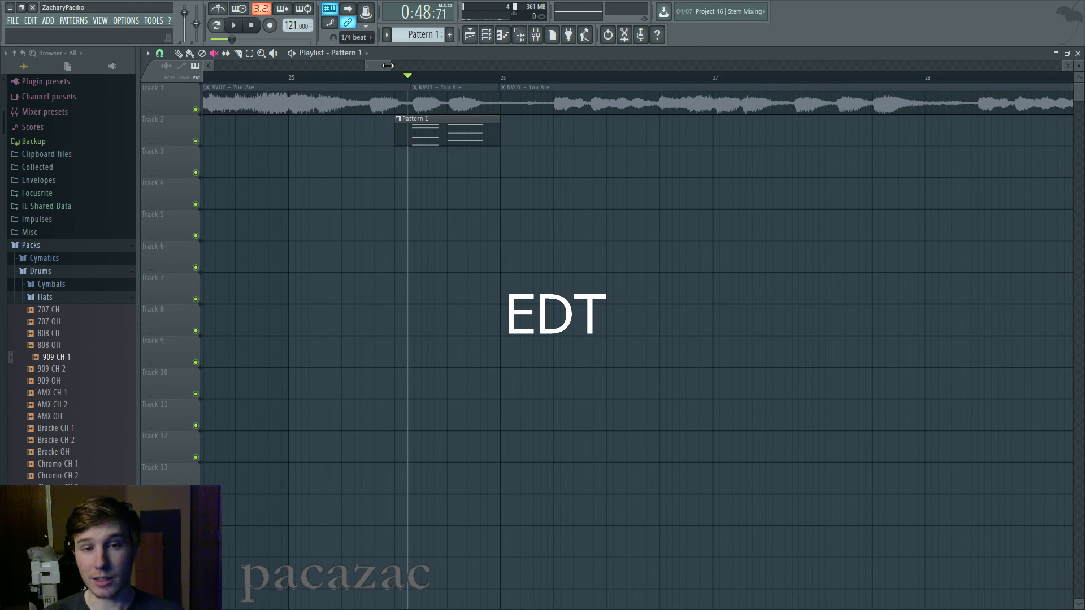
drag(387, 65, 447, 67)
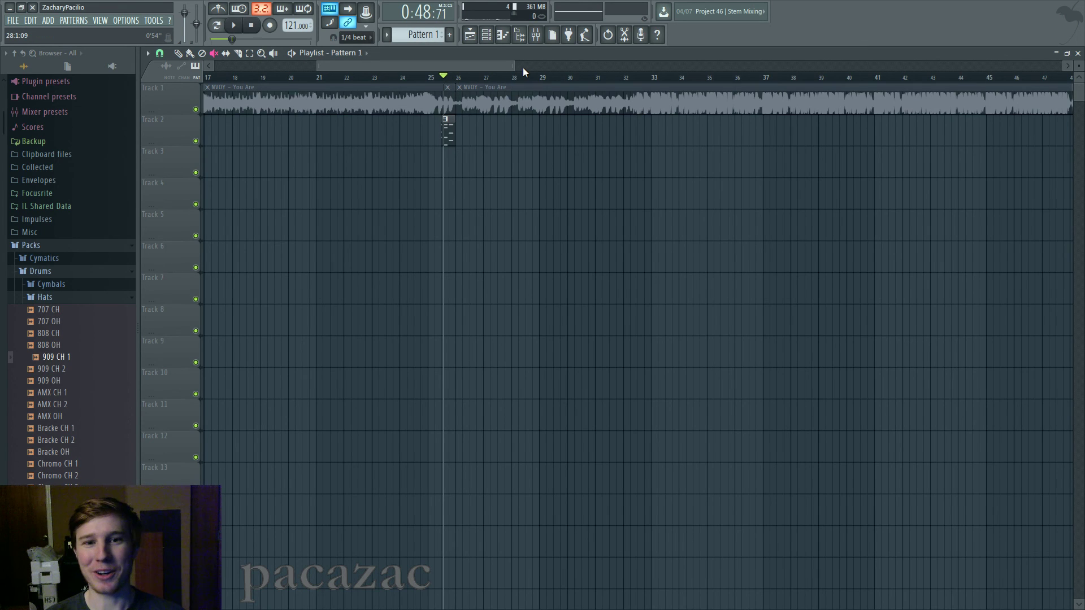
drag(513, 65, 539, 64)
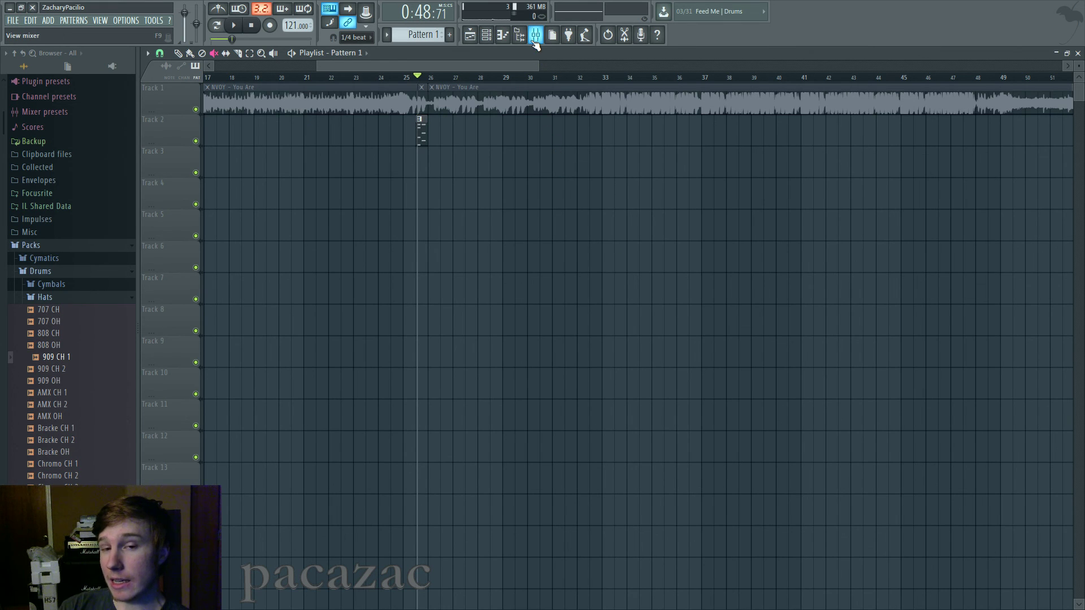
- Bring up the mixer (F9) over the playlist
click(534, 37)
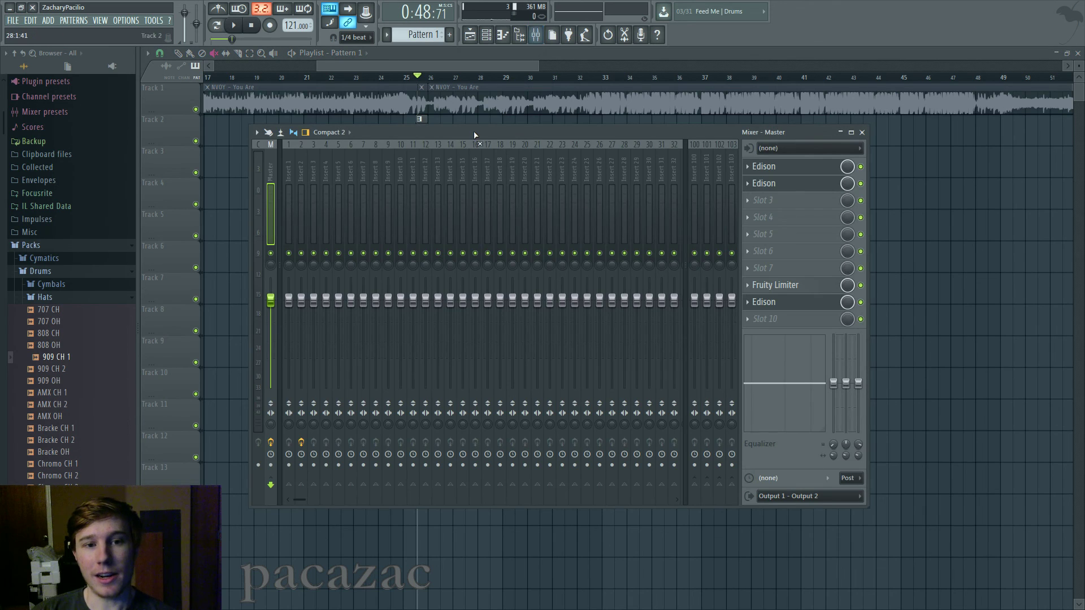